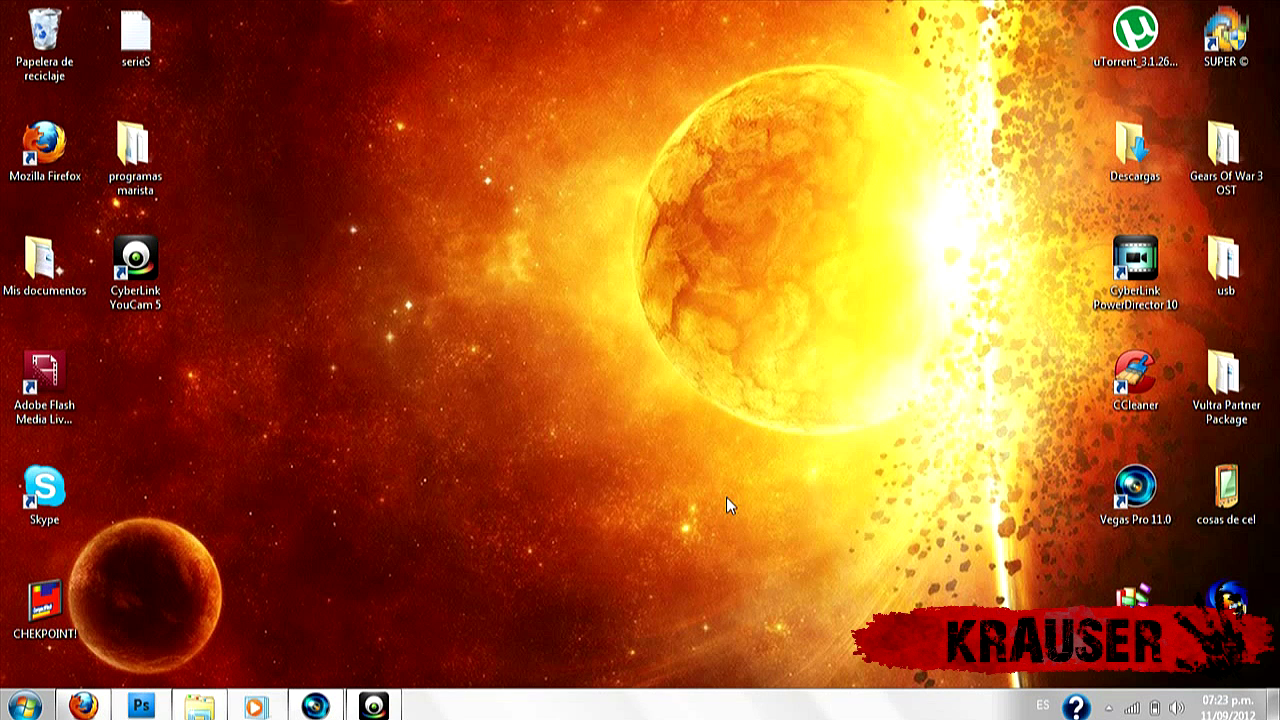
# Switch to Vegas Pro, enlarge the preview pane and set Mantener relación to No in the middle clip's Pan/Crop settings
pyautogui.click(318, 707)
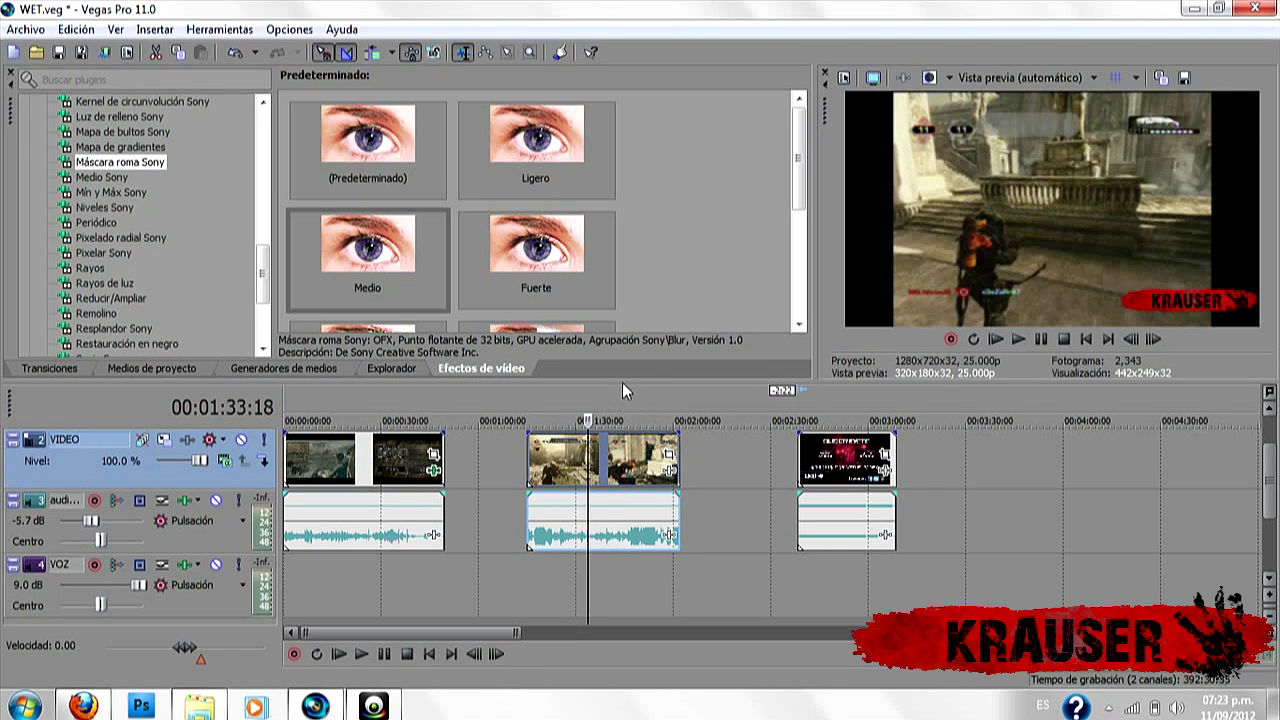
pyautogui.moveTo(624, 384); pyautogui.dragTo(640, 438)
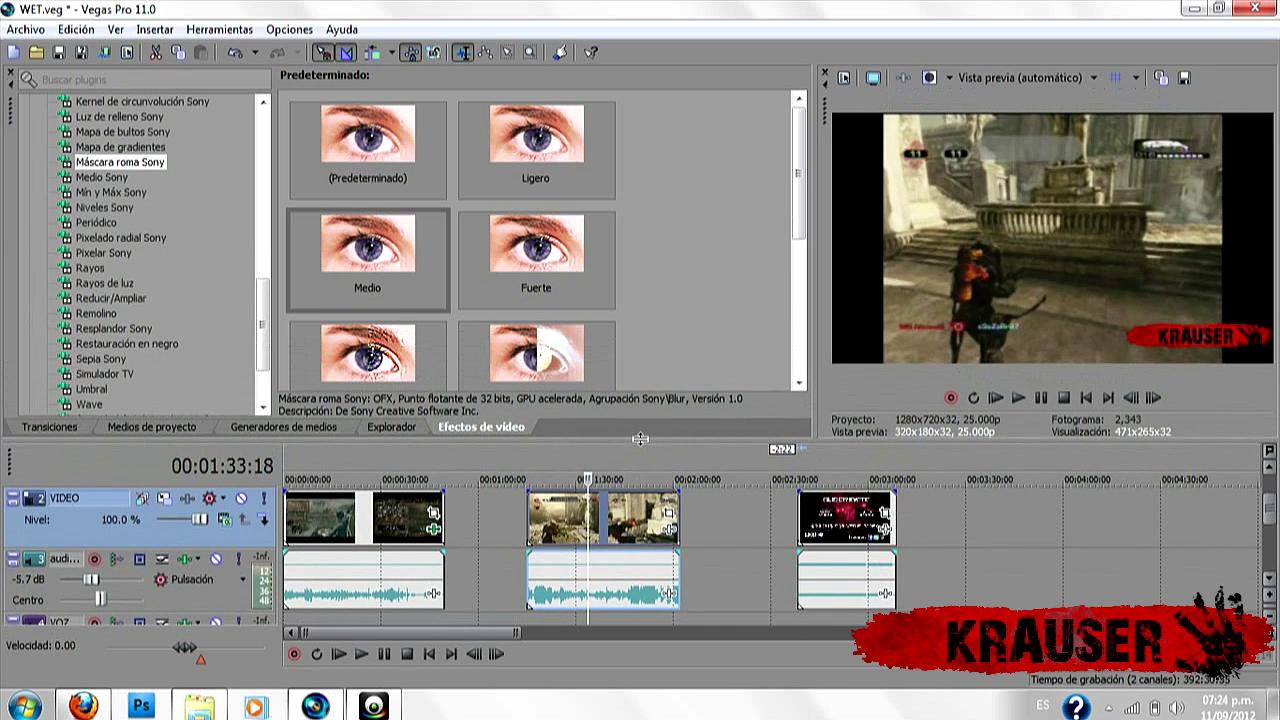
pyautogui.click(669, 519)
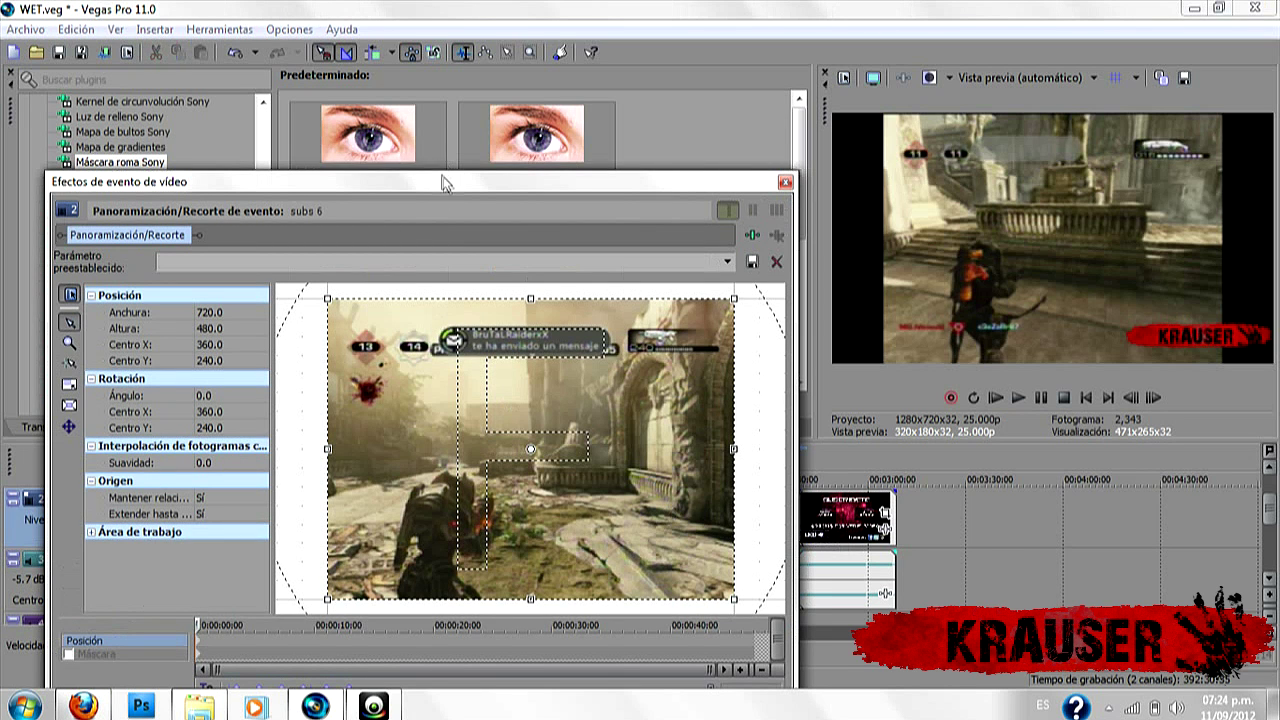
pyautogui.moveTo(445, 179); pyautogui.dragTo(443, 131)
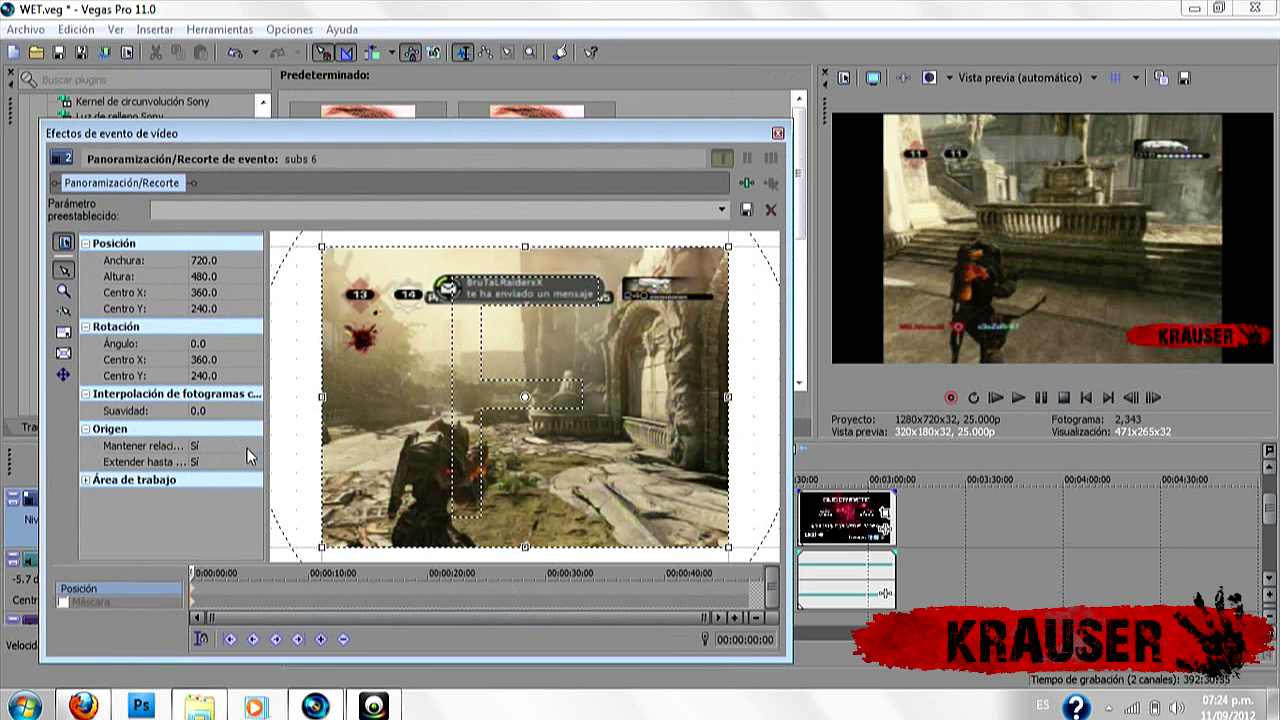
pyautogui.click(247, 450)
pyautogui.click(242, 472)
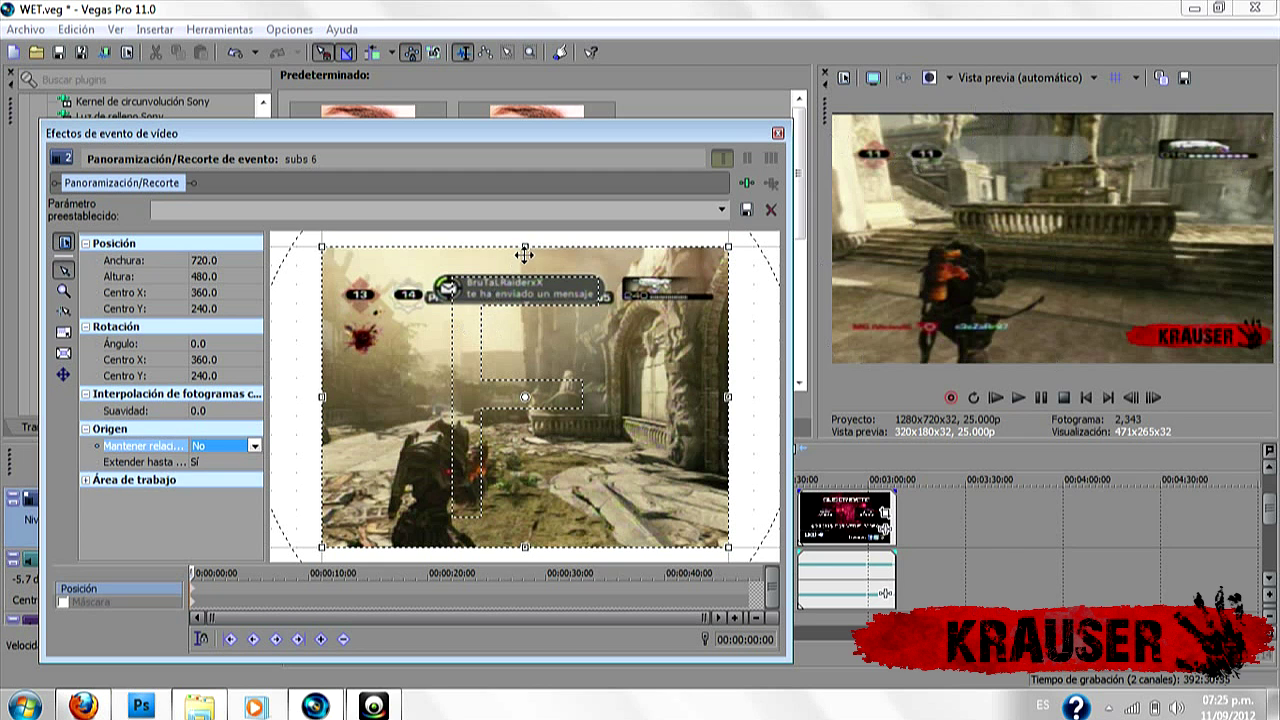
# Crop the middle clip slightly from its upper edge to a height of about 477 and close the event effects window
pyautogui.moveTo(524, 247); pyautogui.dragTo(524, 249)
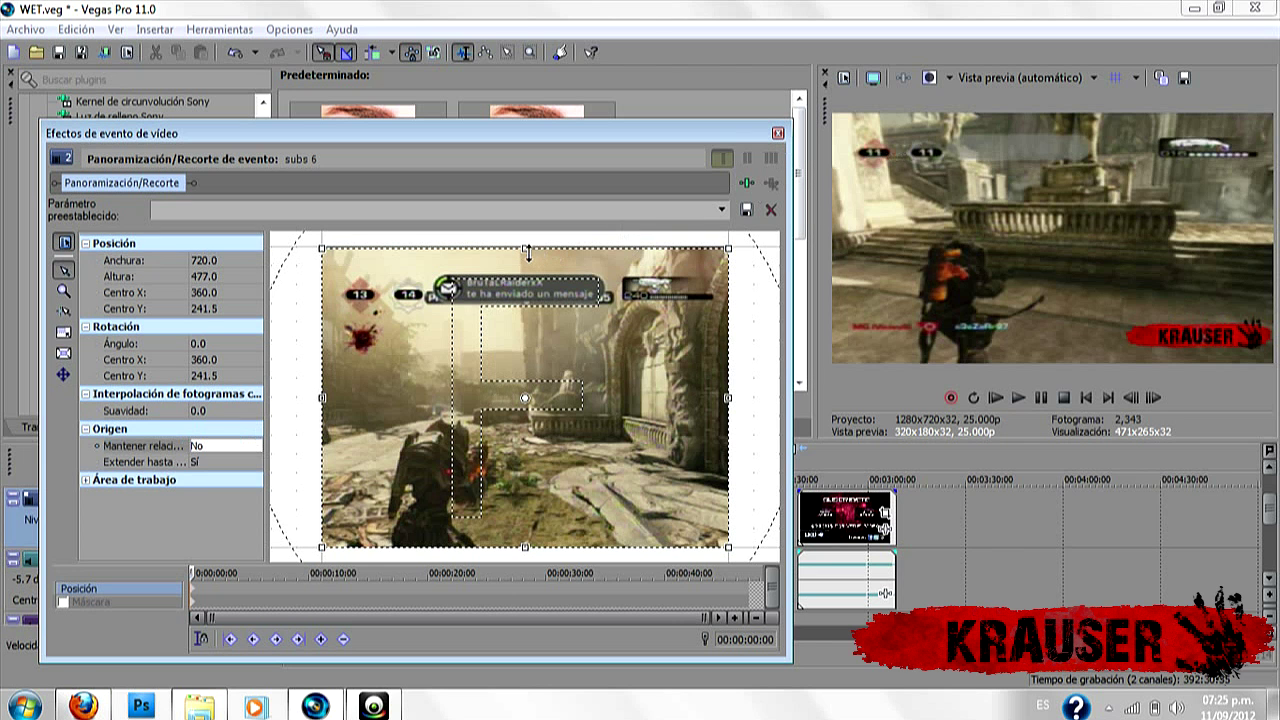
pyautogui.moveTo(726, 248)
pyautogui.mouseDown()
pyautogui.moveTo(659, 295)
pyautogui.moveTo(633, 343)
pyautogui.moveTo(501, 438)
pyautogui.moveTo(545, 405)
pyautogui.moveTo(590, 340)
pyautogui.moveTo(665, 300)
pyautogui.moveTo(681, 263)
pyautogui.moveTo(763, 248)
pyautogui.moveTo(726, 247)
pyautogui.mouseUp()
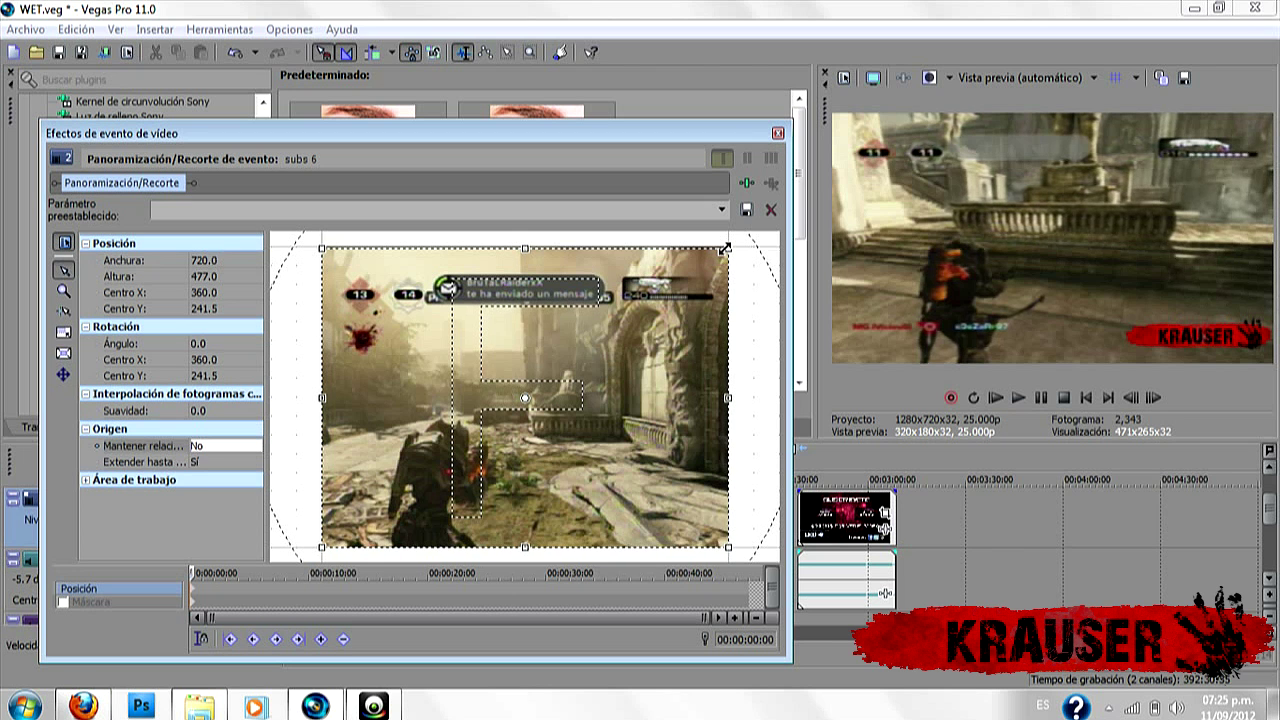
pyautogui.click(778, 133)
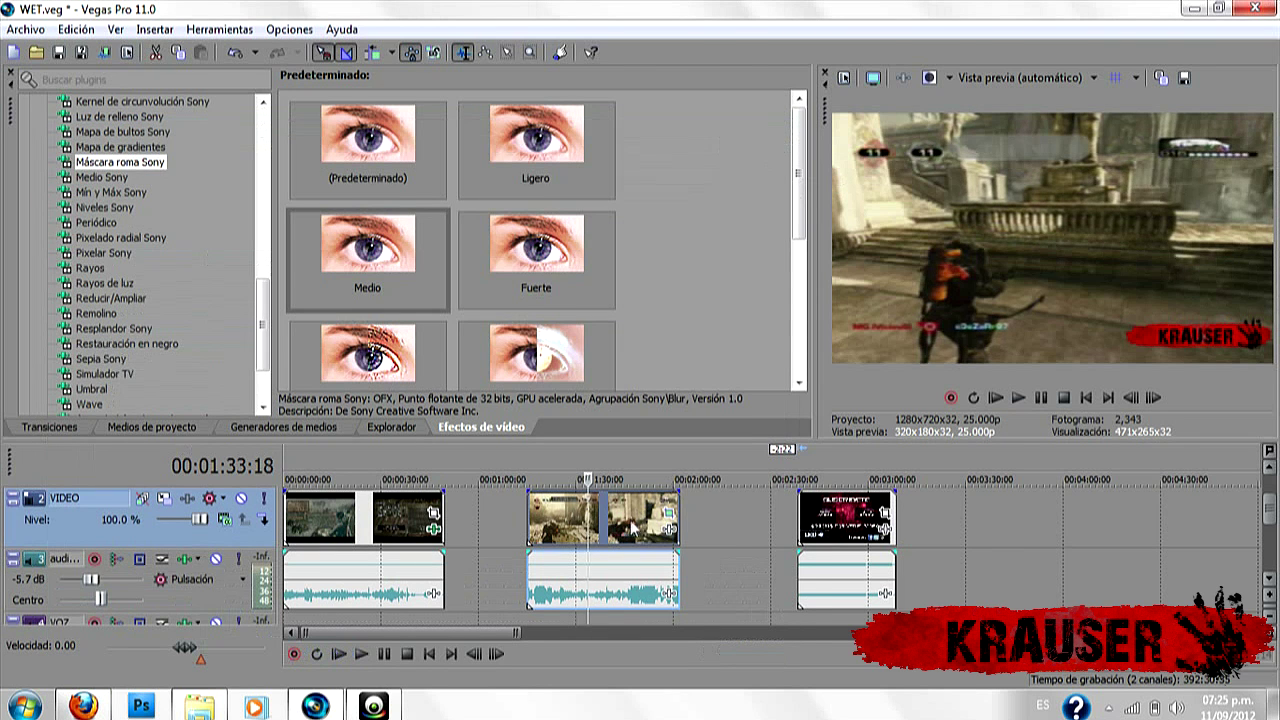
# Check the middle clip's framing in the preview at several points along the timeline
pyautogui.click(631, 525)
pyautogui.click(647, 527)
pyautogui.click(601, 531)
pyautogui.click(569, 536)
pyautogui.click(544, 536)
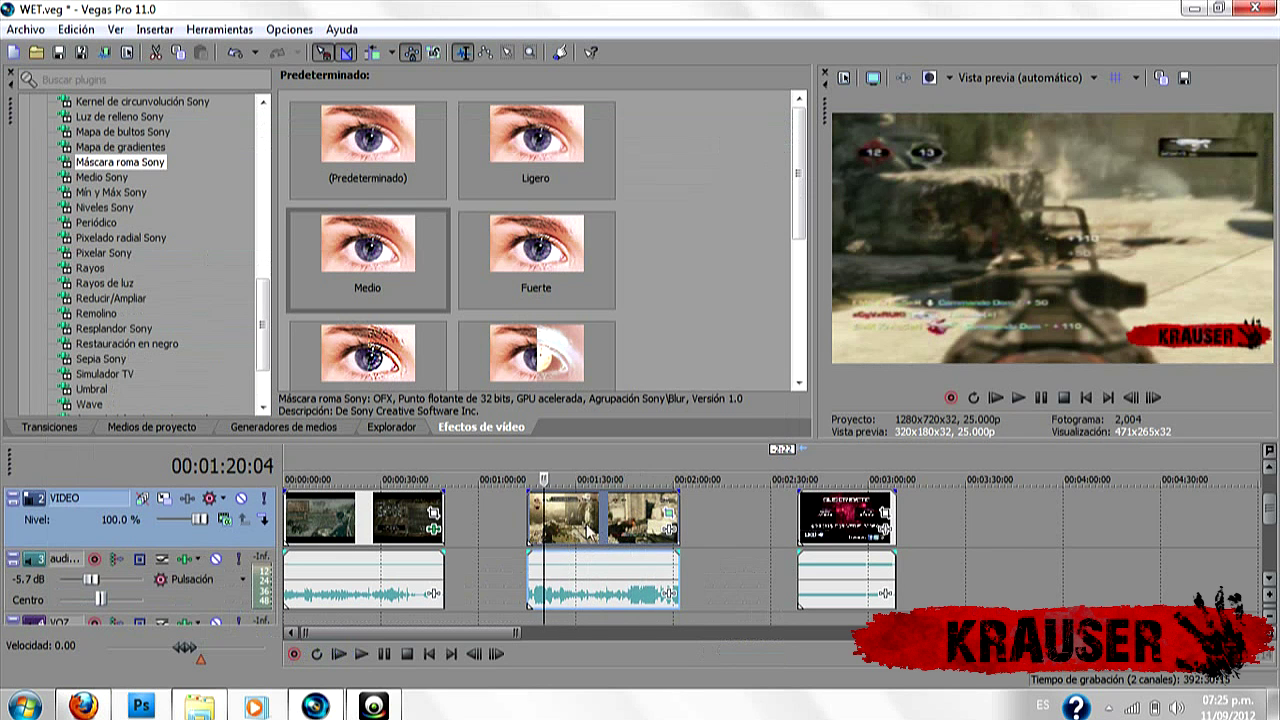
pyautogui.click(618, 530)
pyautogui.click(638, 530)
# Set Mantener relación to No in the Pan/Crop settings of the first clip on the VIDEO track
pyautogui.click(363, 527)
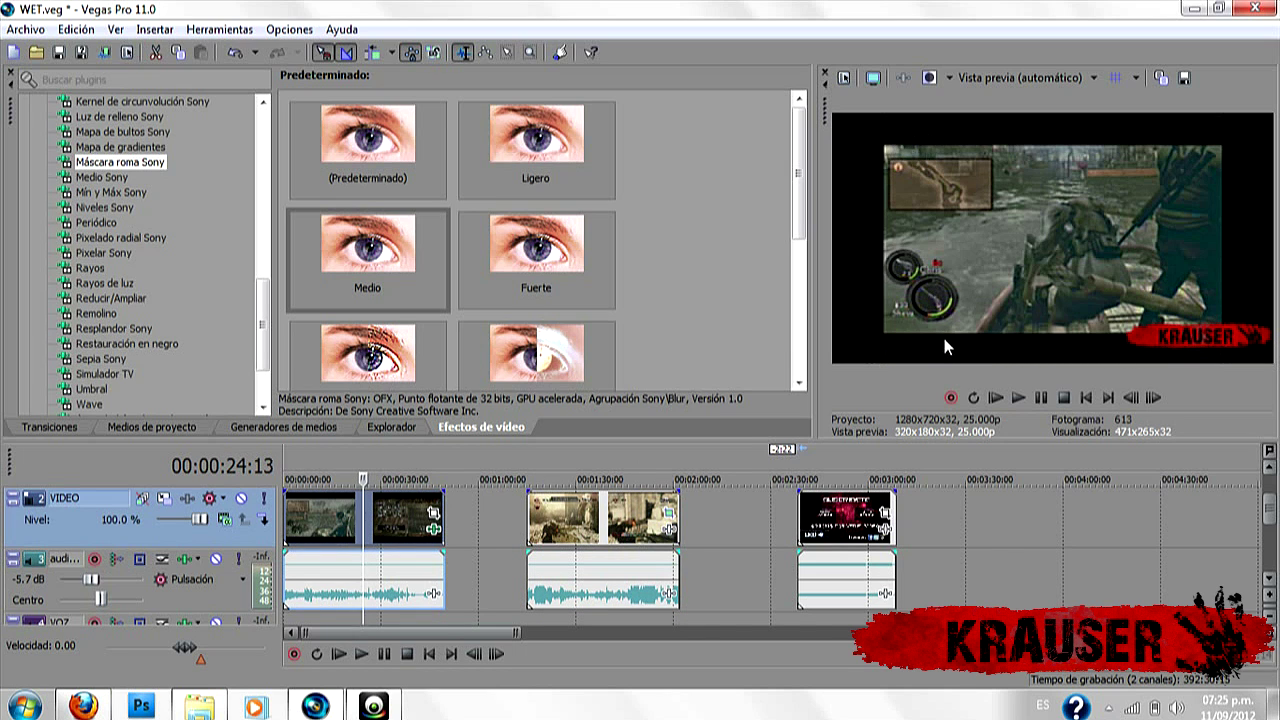
pyautogui.click(433, 515)
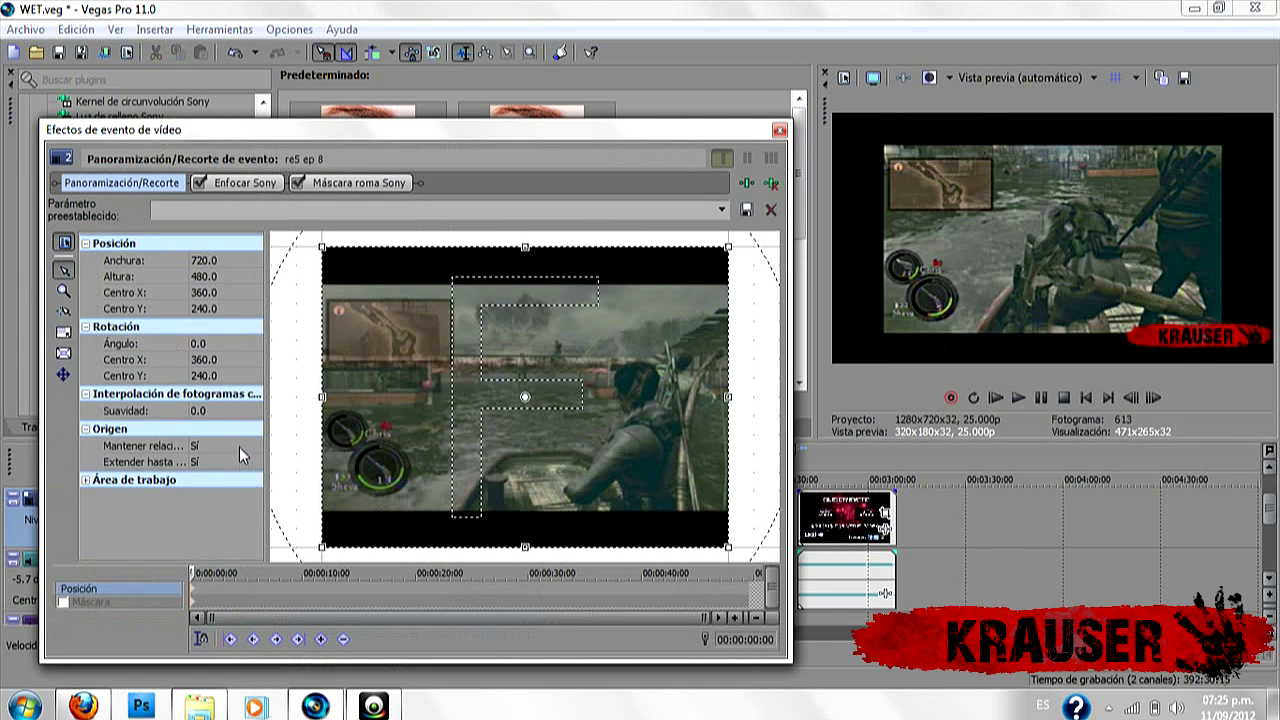
pyautogui.click(239, 455)
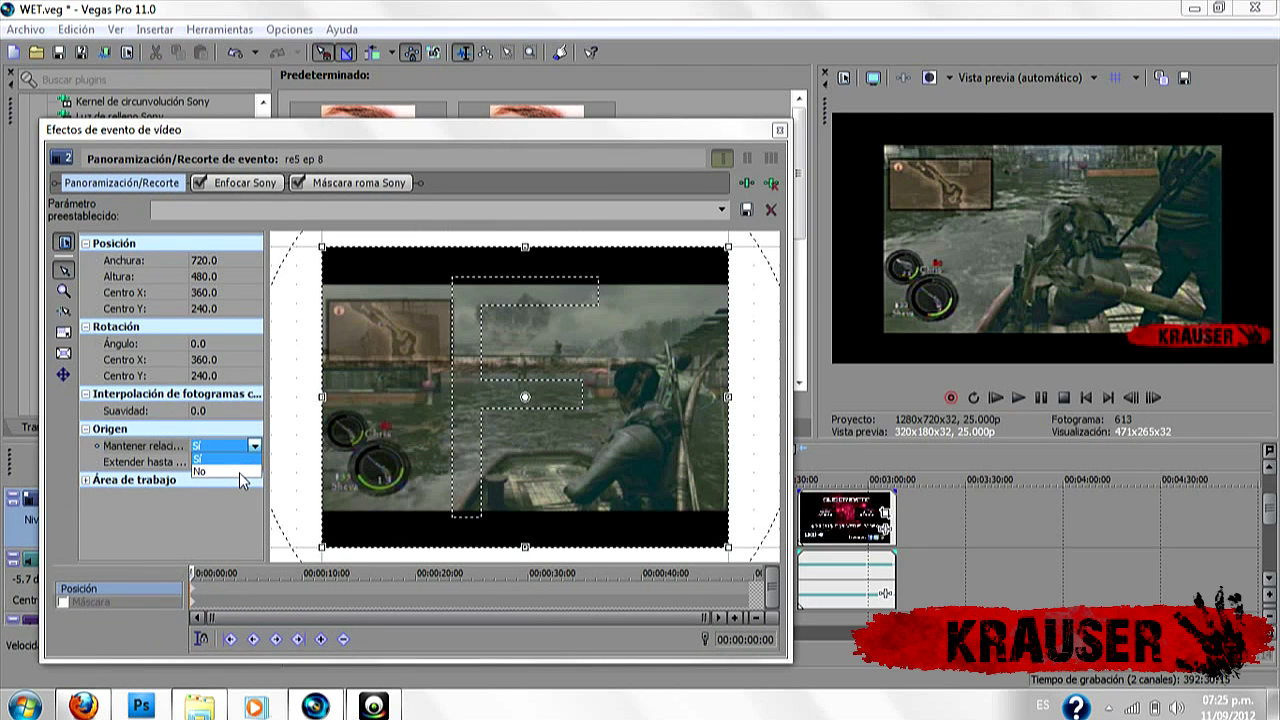
pyautogui.click(239, 472)
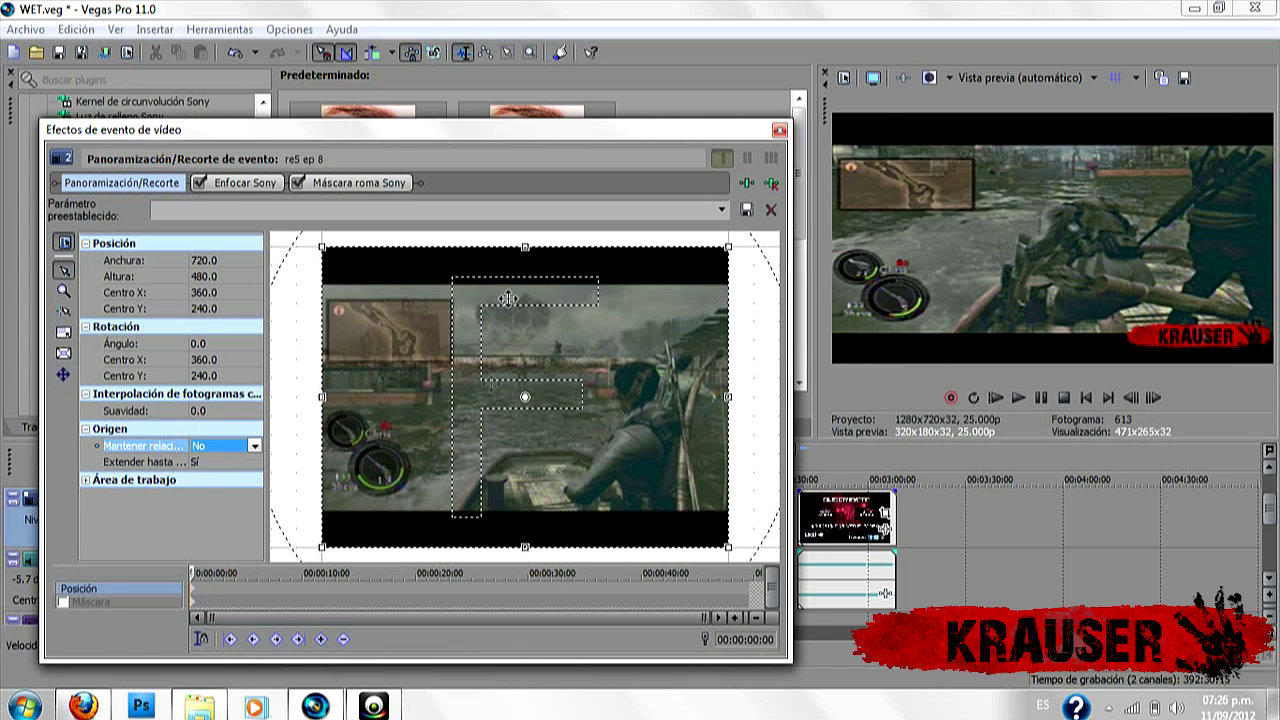
# Crop the black bars off the first clip's upper and lower edges to a height of about 359.3, and close the window
pyautogui.moveTo(524, 251); pyautogui.dragTo(525, 290)
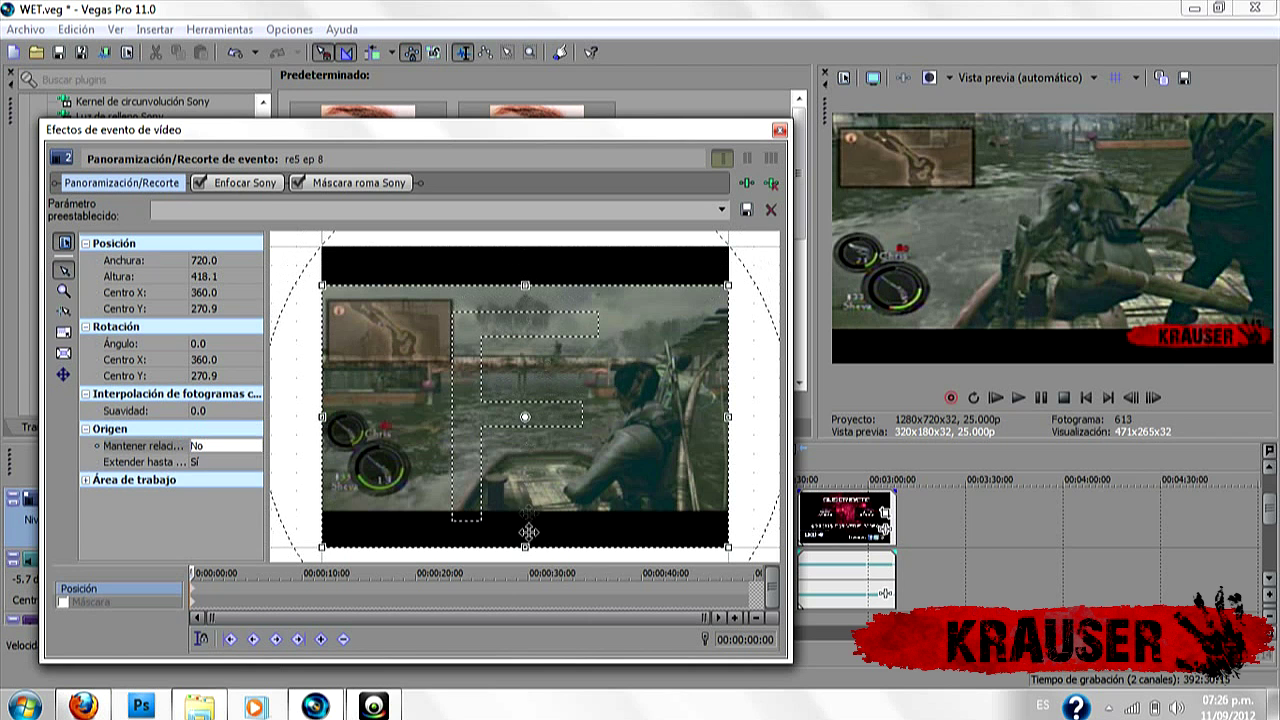
pyautogui.moveTo(525, 547); pyautogui.dragTo(531, 511)
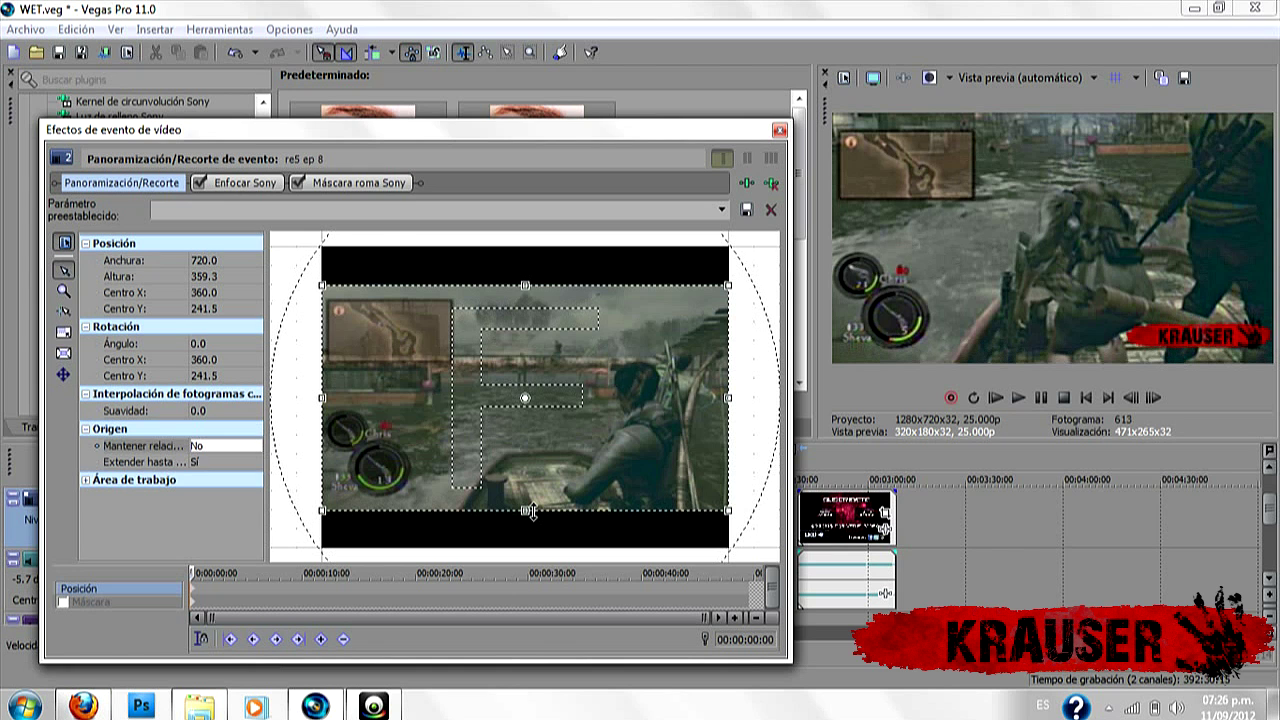
pyautogui.click(777, 130)
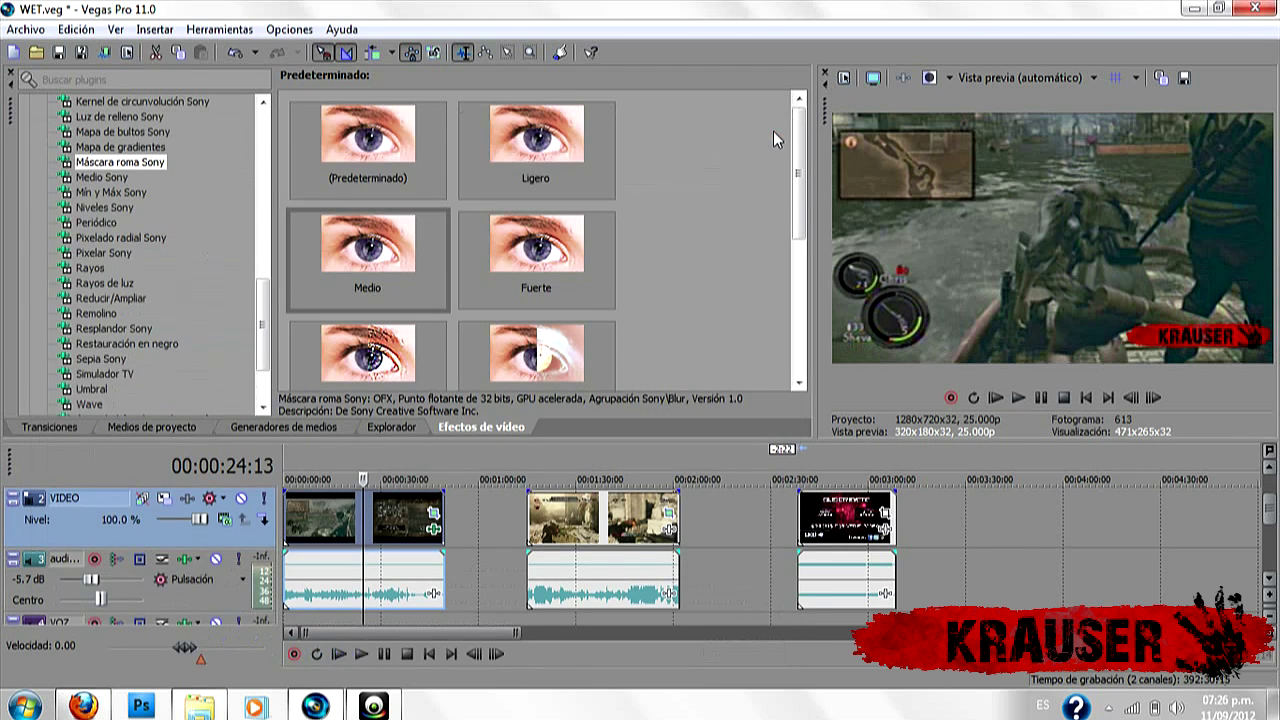
# Preview the first clip at several points and play it briefly from the beginning
pyautogui.click(399, 520)
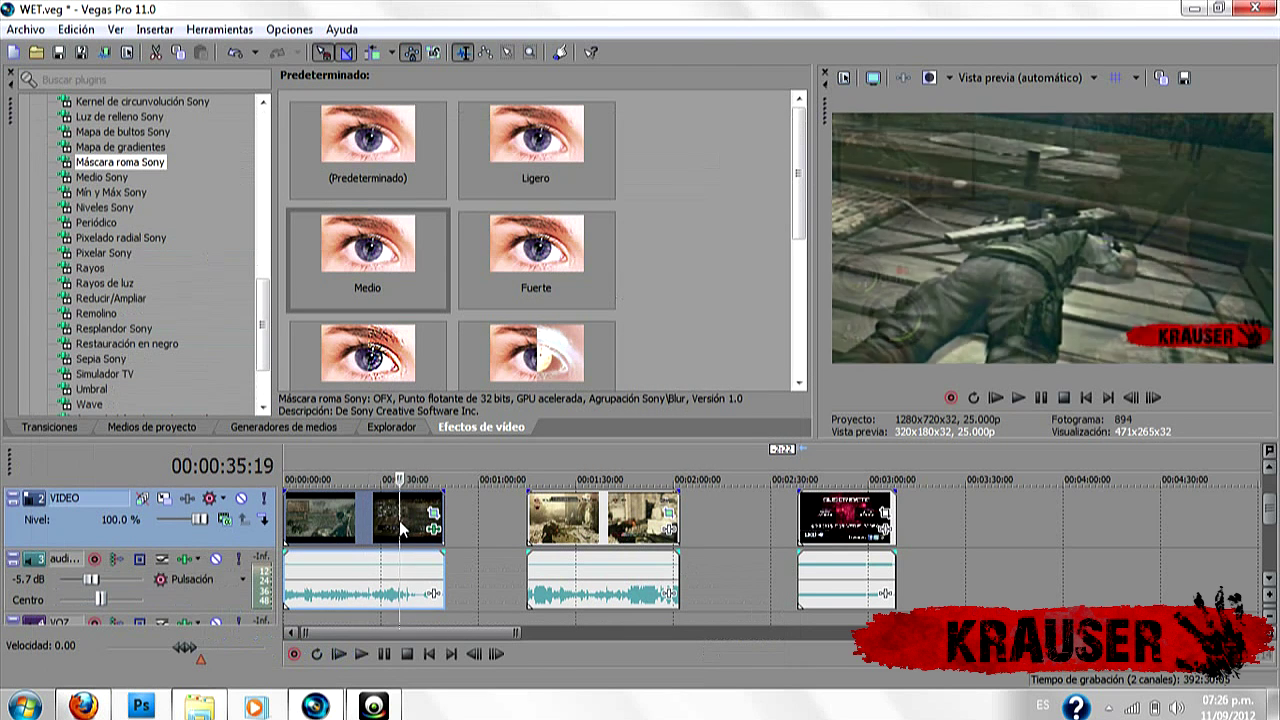
pyautogui.click(343, 530)
pyautogui.click(312, 532)
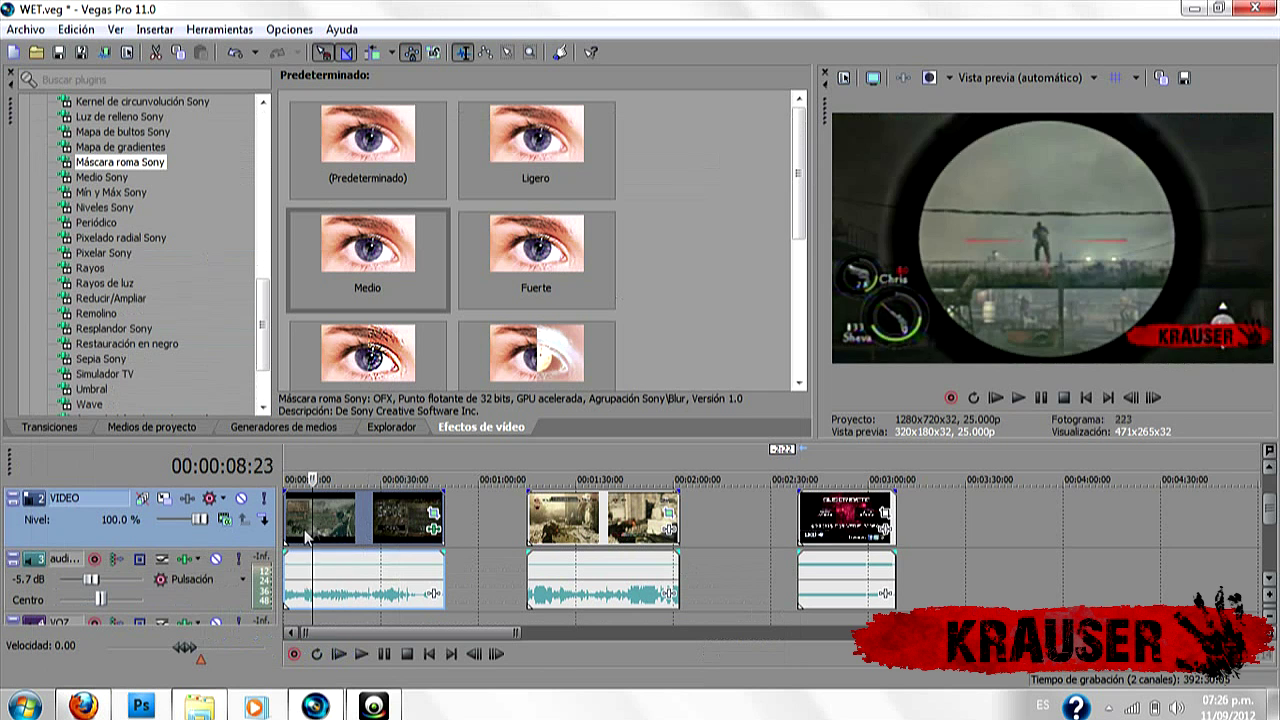
pyautogui.click(286, 530)
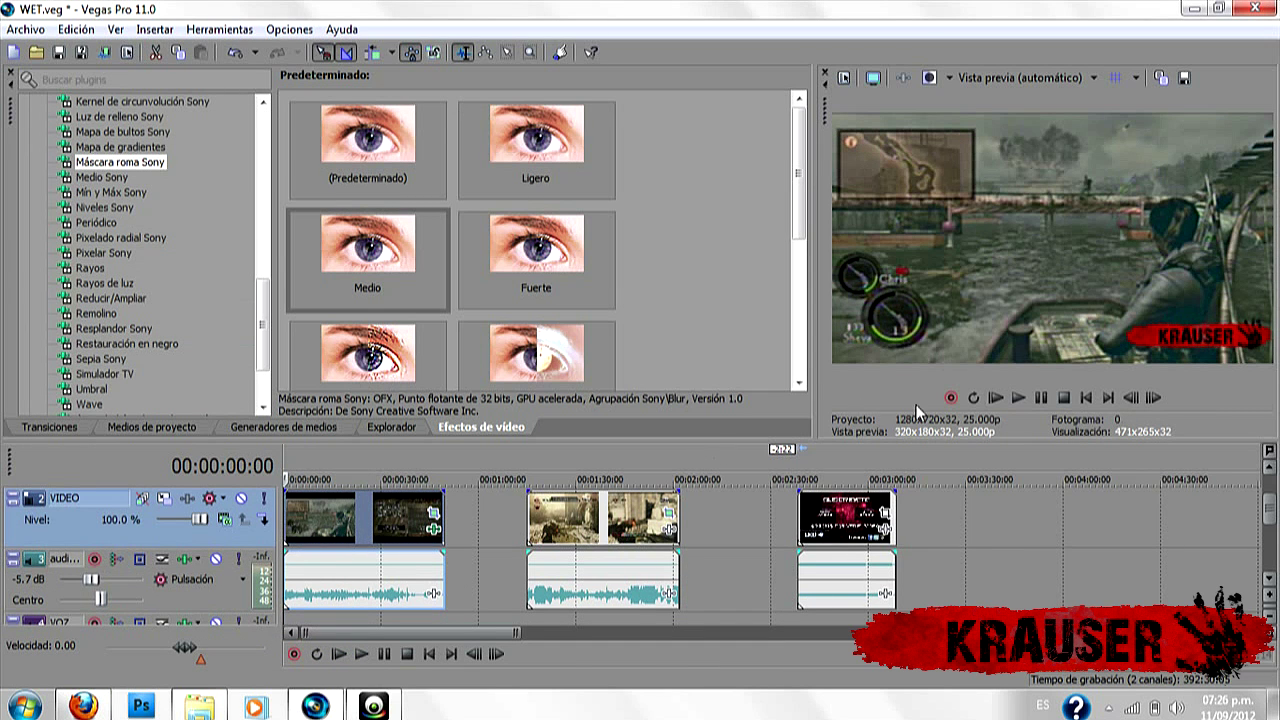
pyautogui.click(1017, 399)
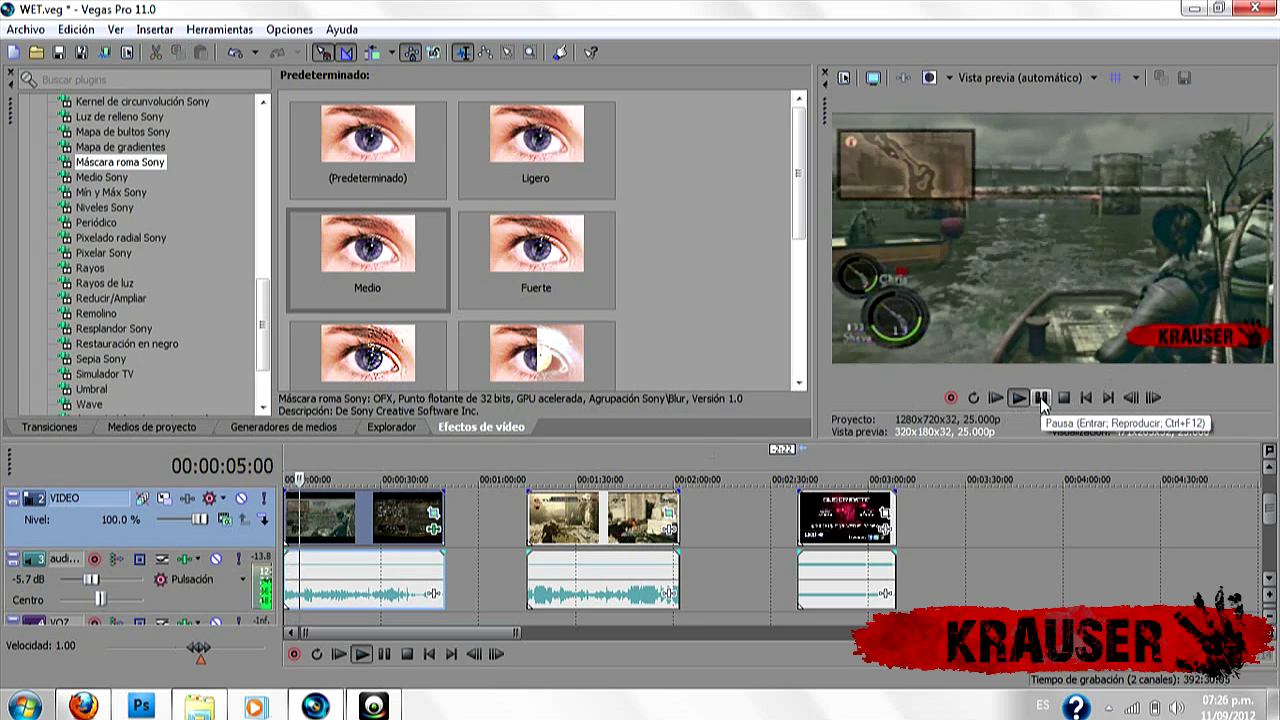
pyautogui.click(1040, 397)
# Compare how the first and middle clips fill the preview frame at several timeline positions
pyautogui.click(611, 538)
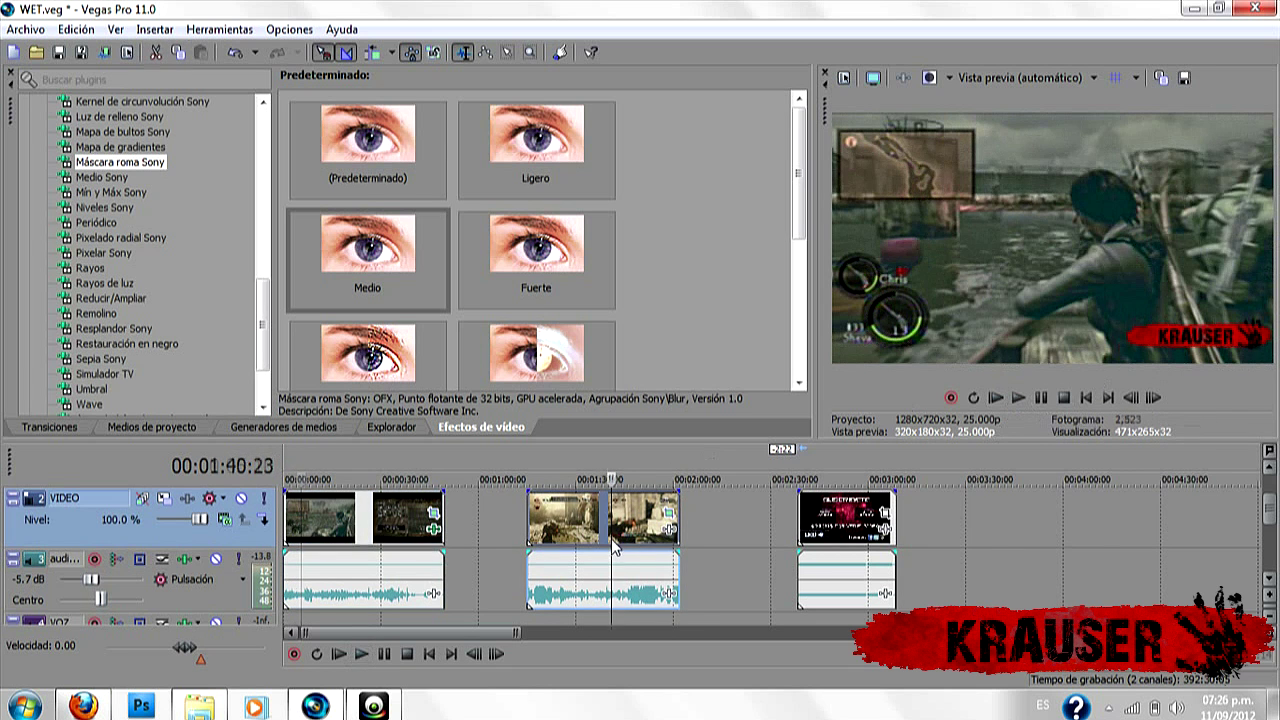
pyautogui.click(579, 538)
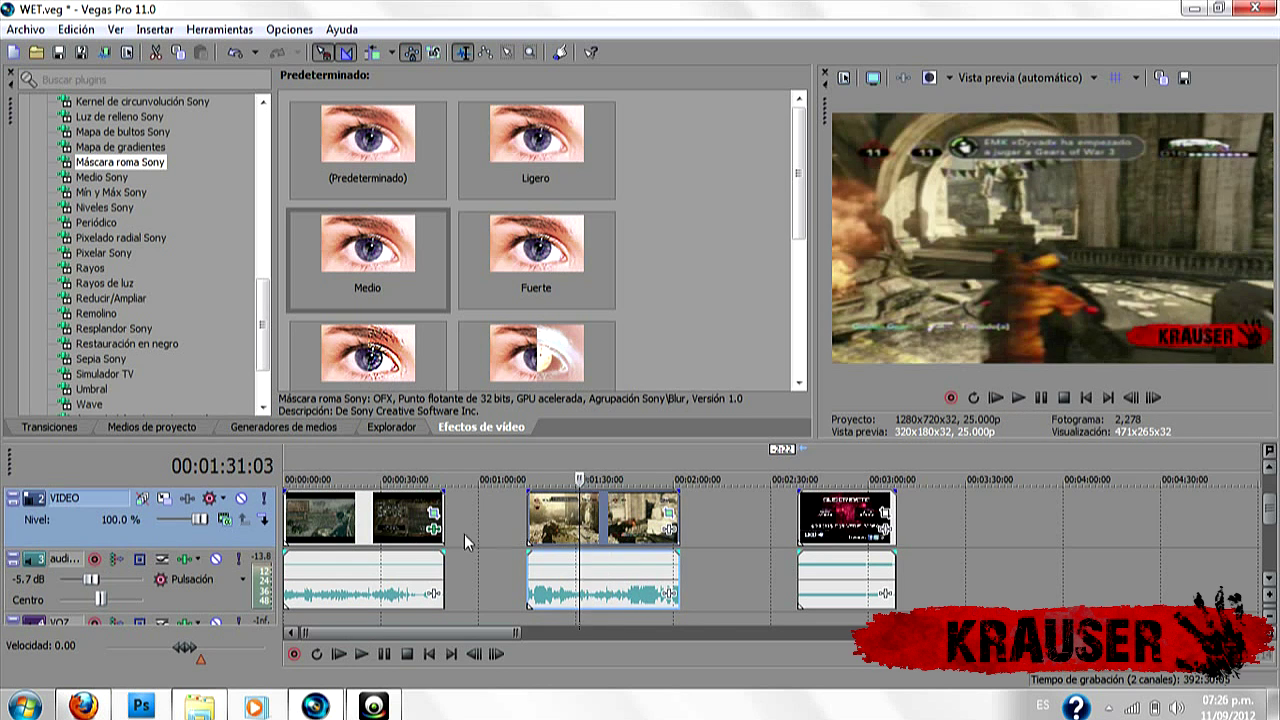
pyautogui.click(382, 532)
pyautogui.click(620, 536)
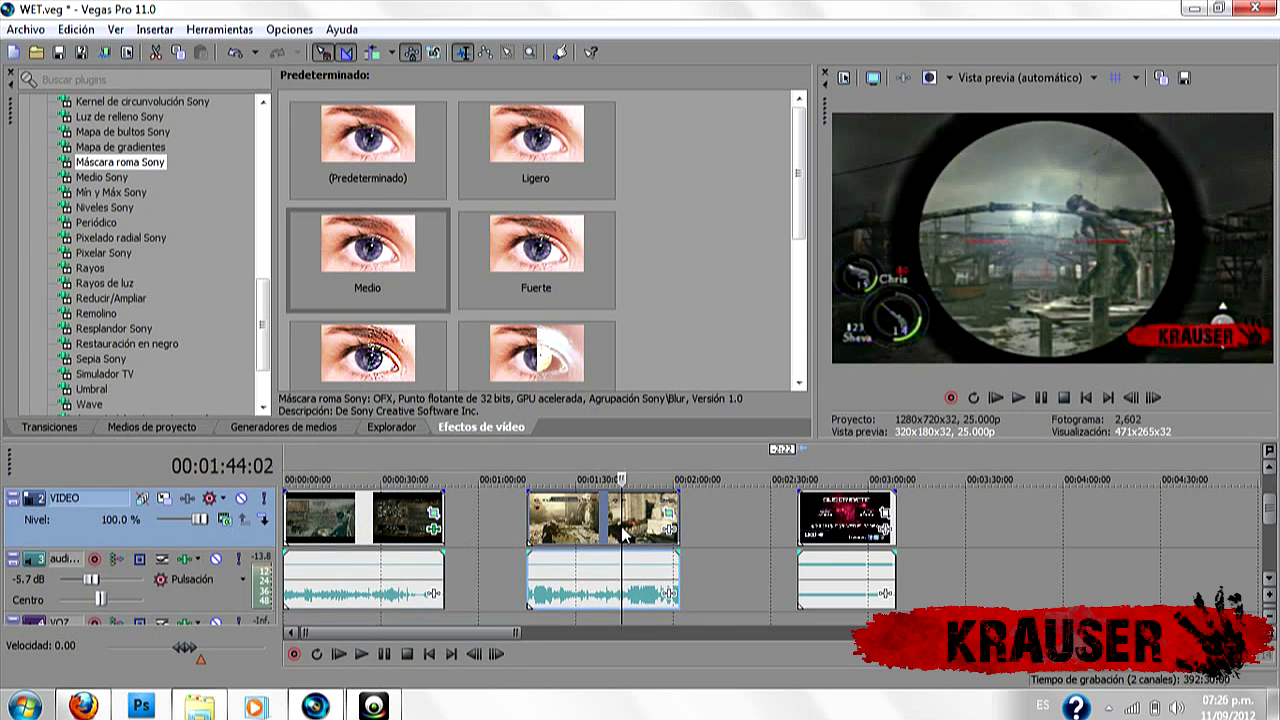
pyautogui.click(651, 527)
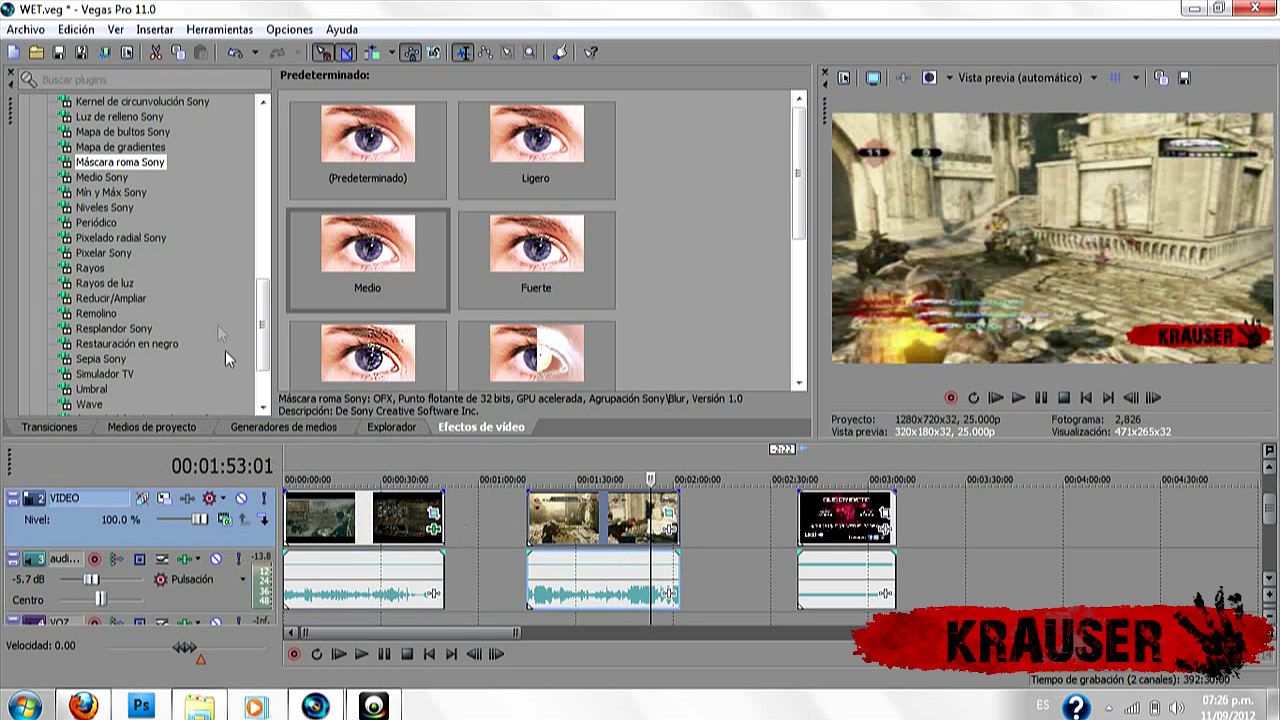
pyautogui.moveTo(264, 340); pyautogui.dragTo(264, 298)
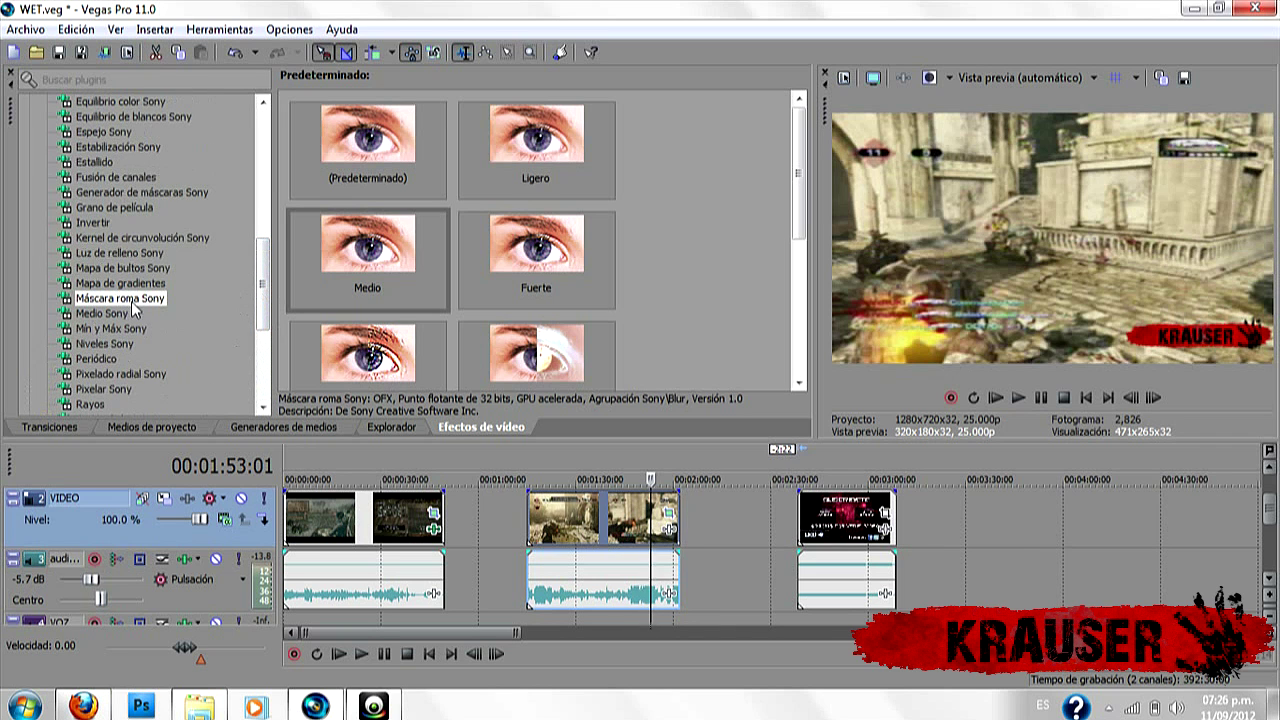
pyautogui.moveTo(258, 308); pyautogui.dragTo(258, 257)
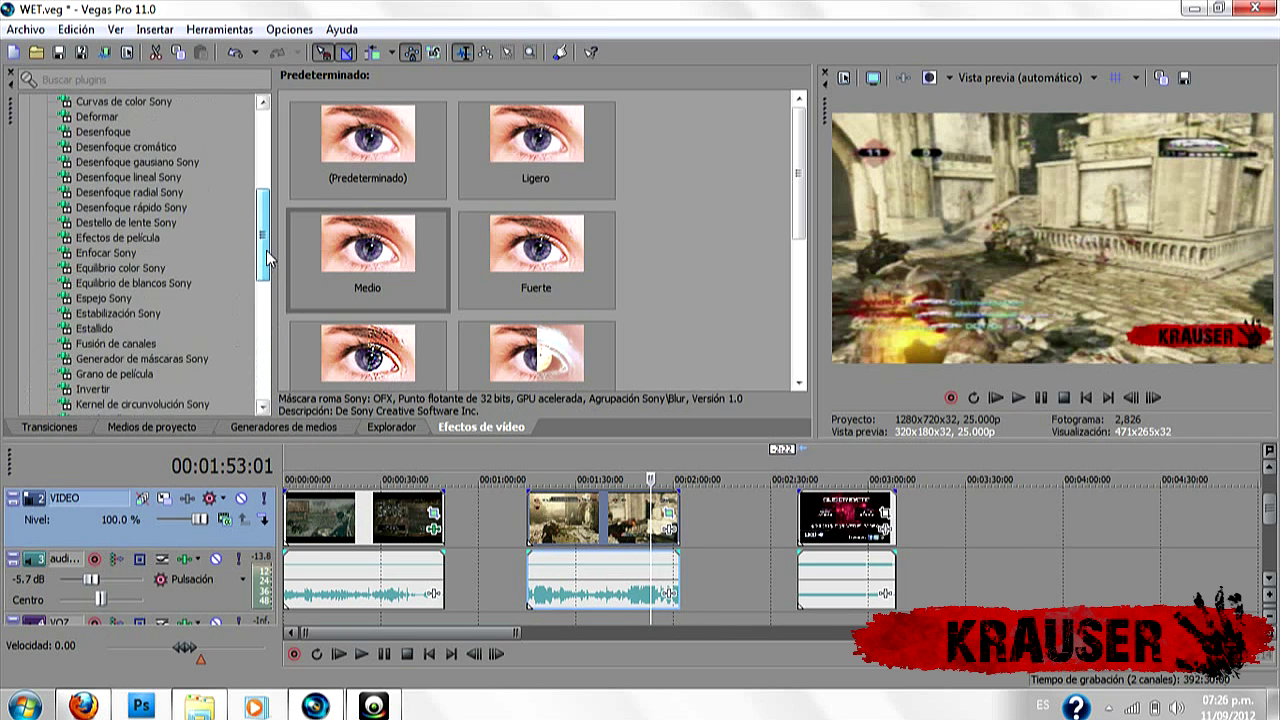
# Compare the first clip with and without its effects using the Efectos ignorados split preview over the whole frame, and turn the split off
pyautogui.click(367, 538)
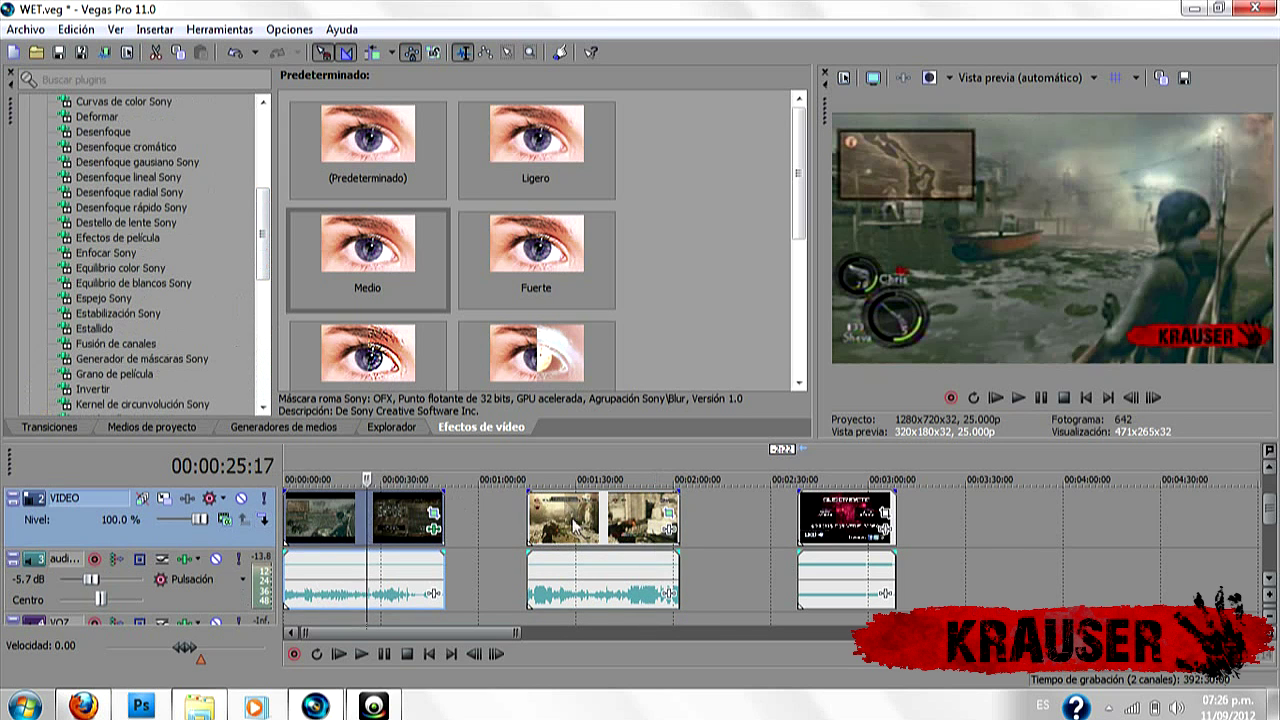
pyautogui.click(929, 77)
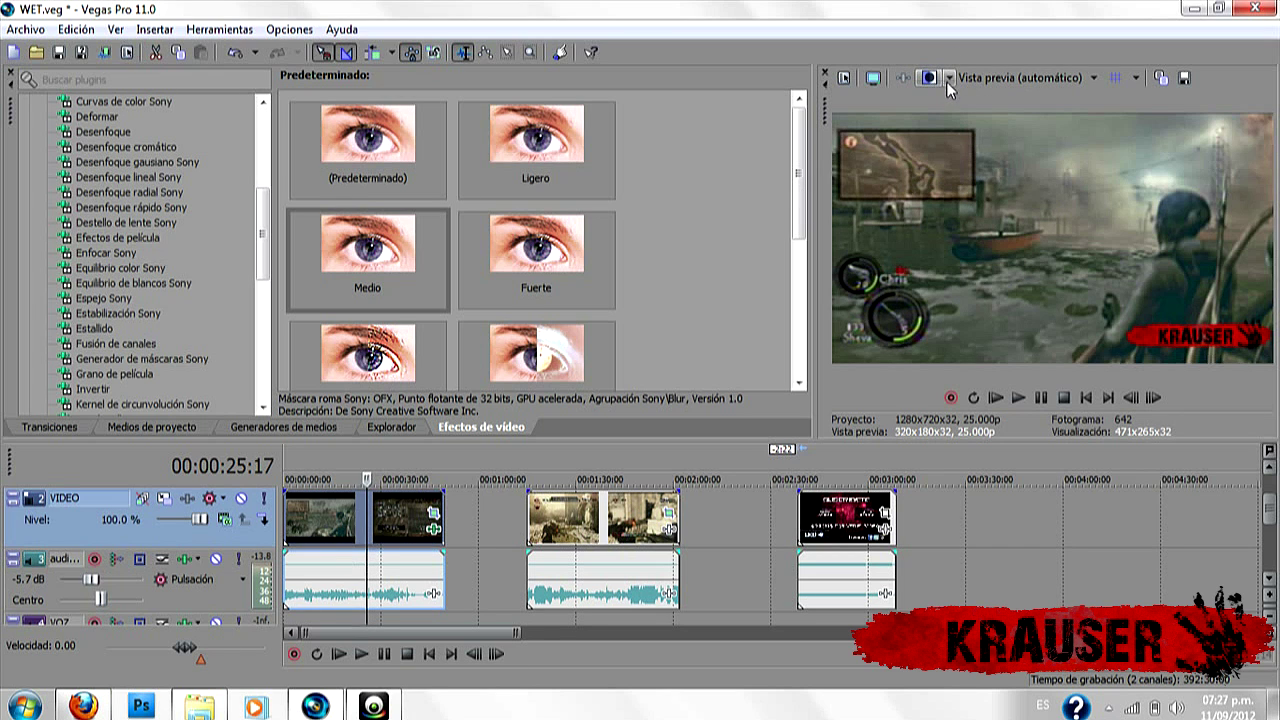
pyautogui.click(949, 79)
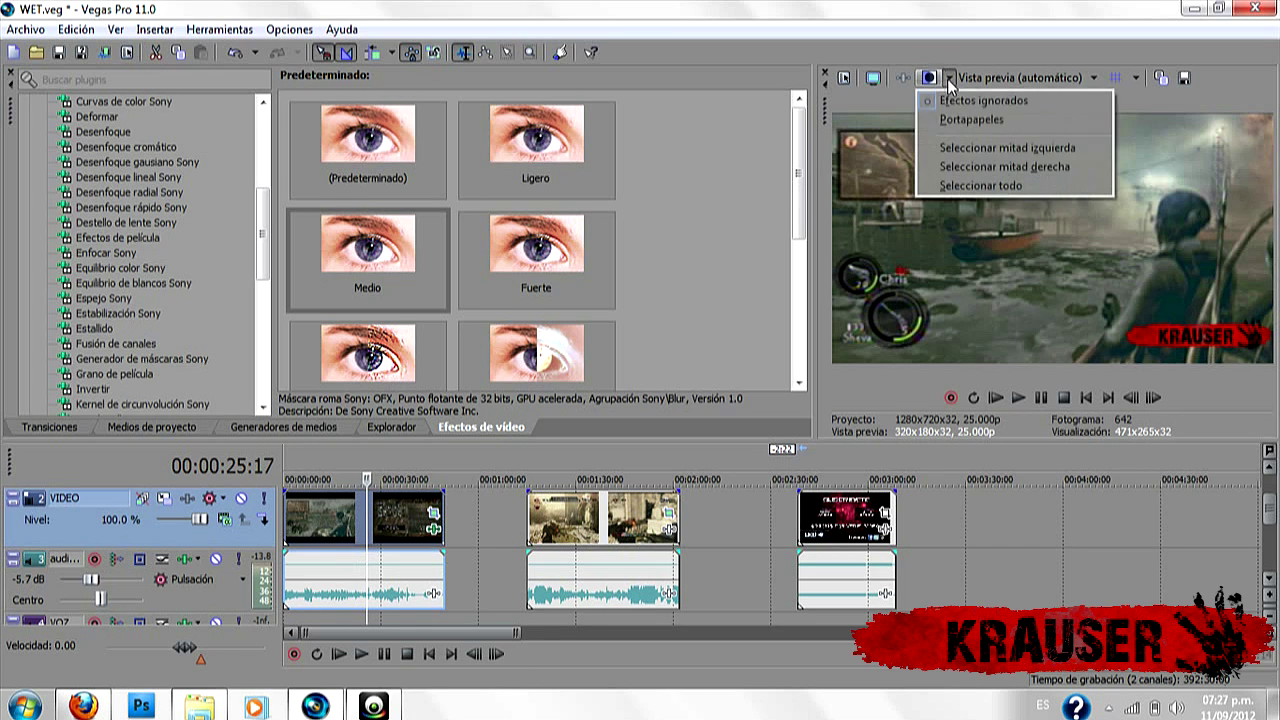
pyautogui.click(975, 187)
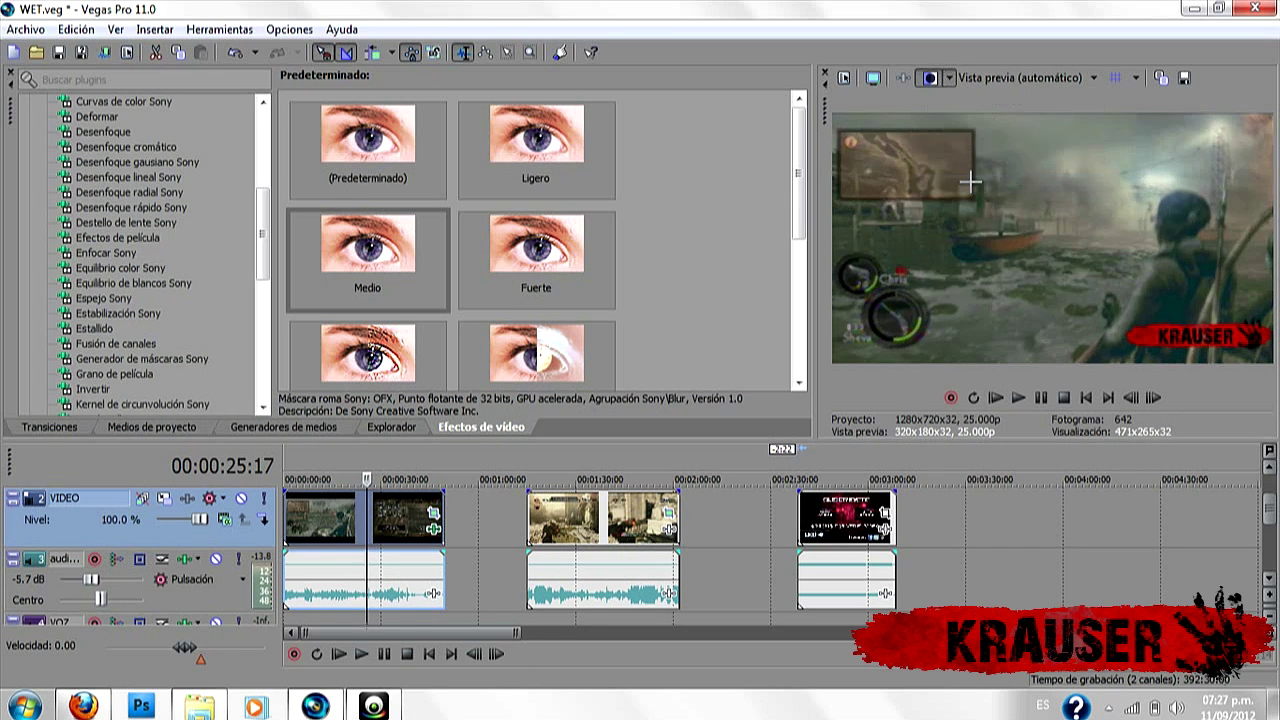
pyautogui.click(950, 79)
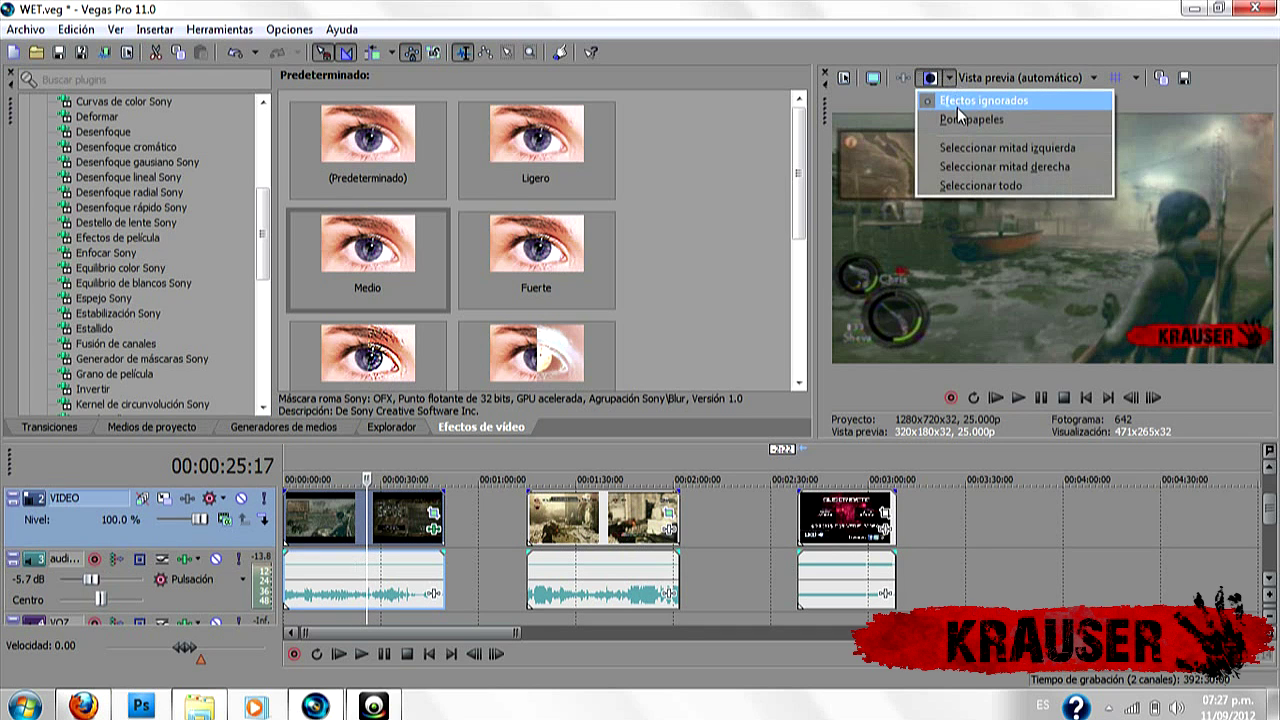
pyautogui.click(958, 102)
pyautogui.click(950, 79)
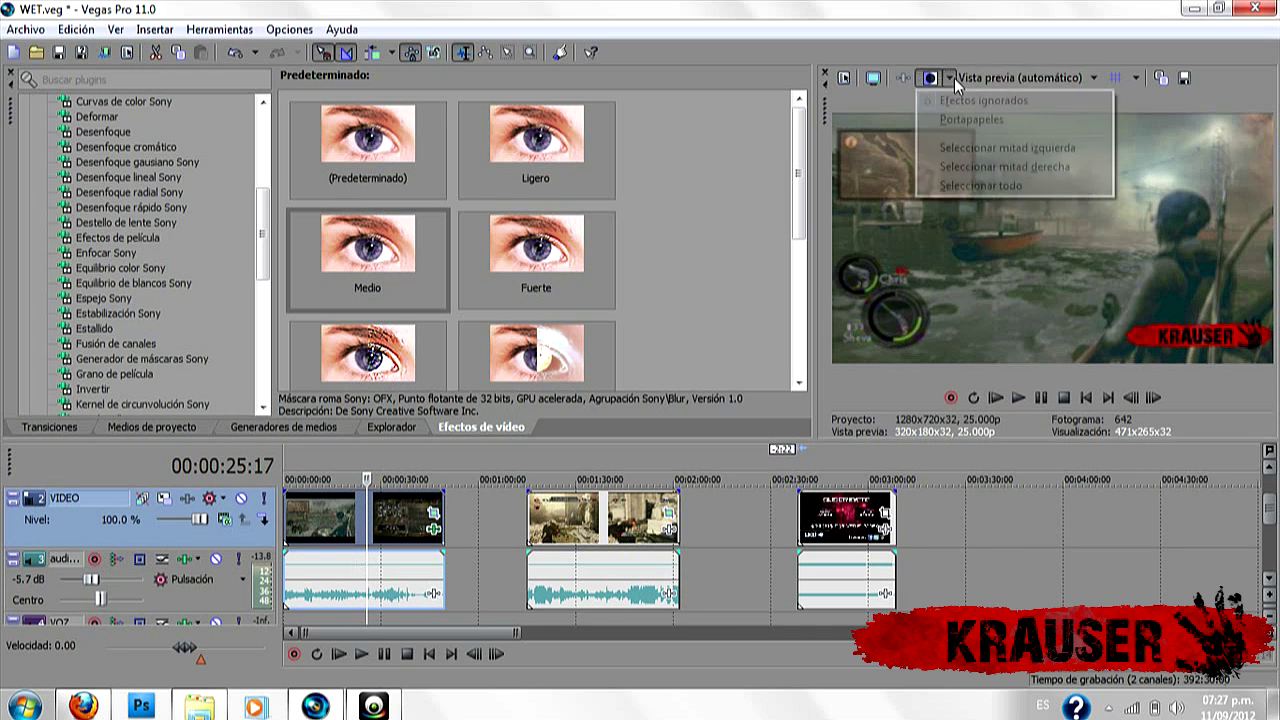
pyautogui.click(960, 187)
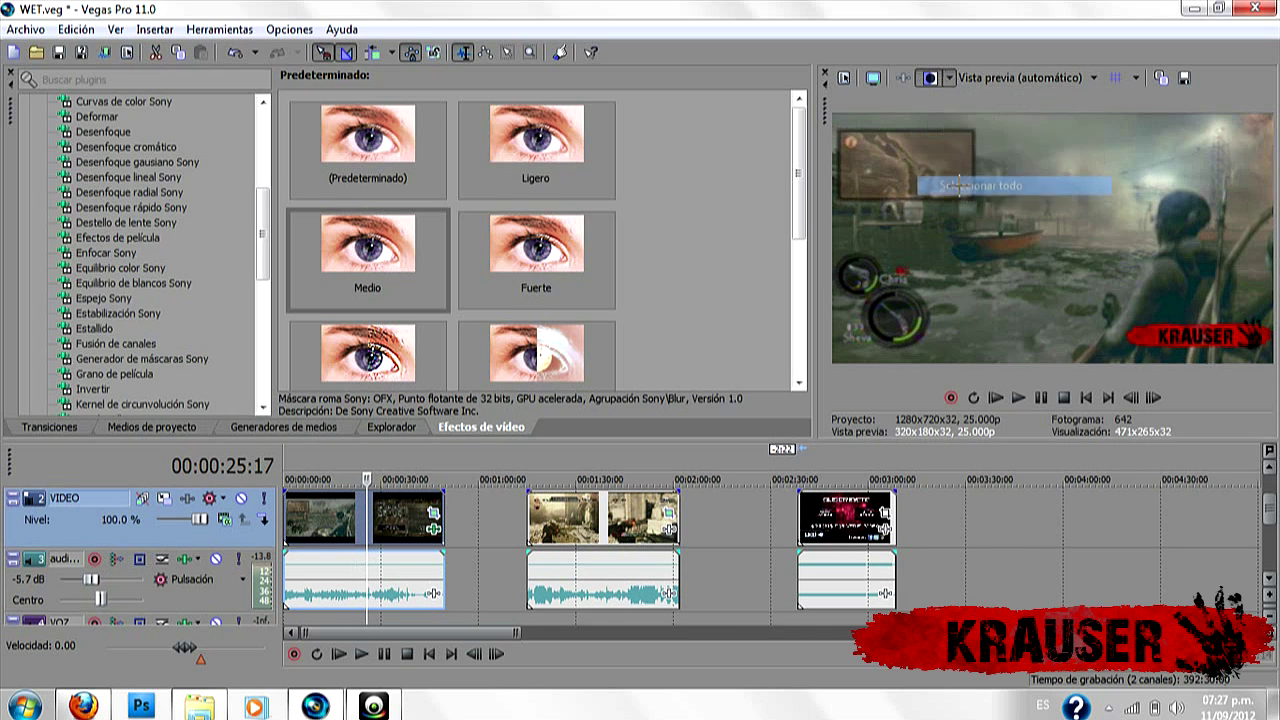
pyautogui.click(933, 78)
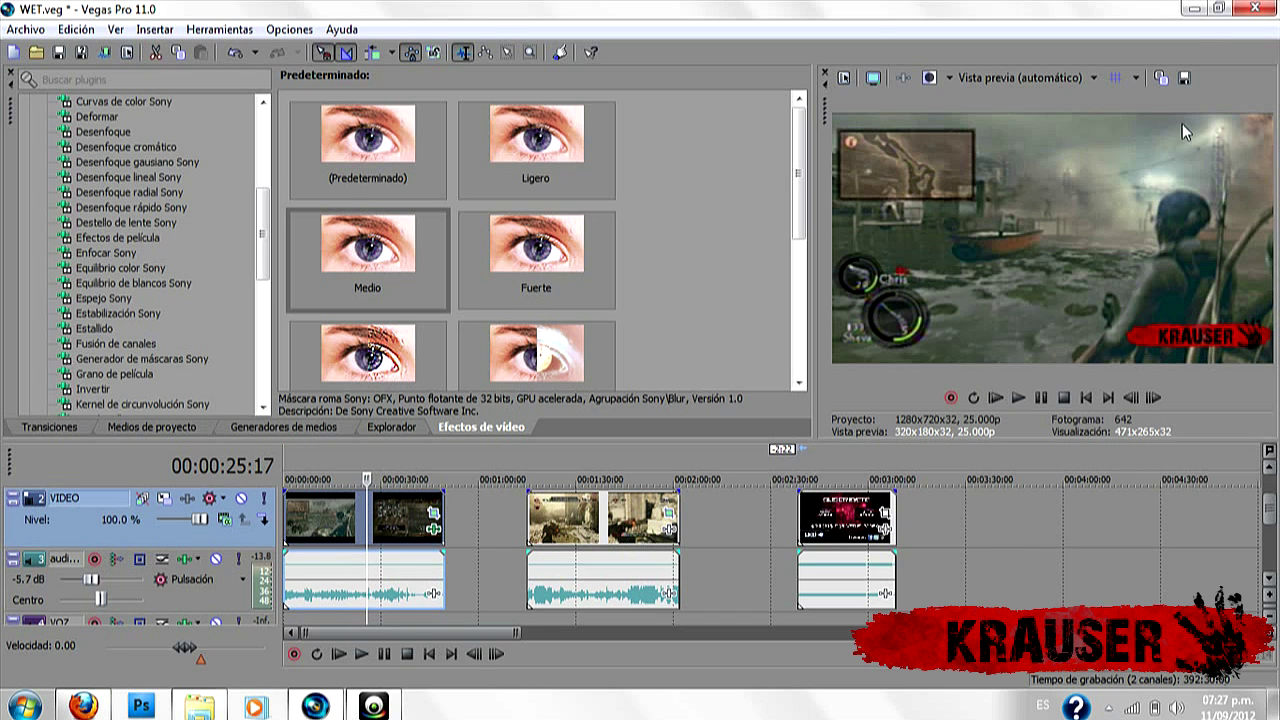
# Move the playhead to 00:01:49:00 in the middle clip and bring up the YouCam desktop capture window
pyautogui.click(610, 548)
pyautogui.moveTo(616, 480)
pyautogui.mouseDown()
pyautogui.moveTo(642, 480)
pyautogui.moveTo(567, 480)
pyautogui.moveTo(637, 480)
pyautogui.mouseUp()
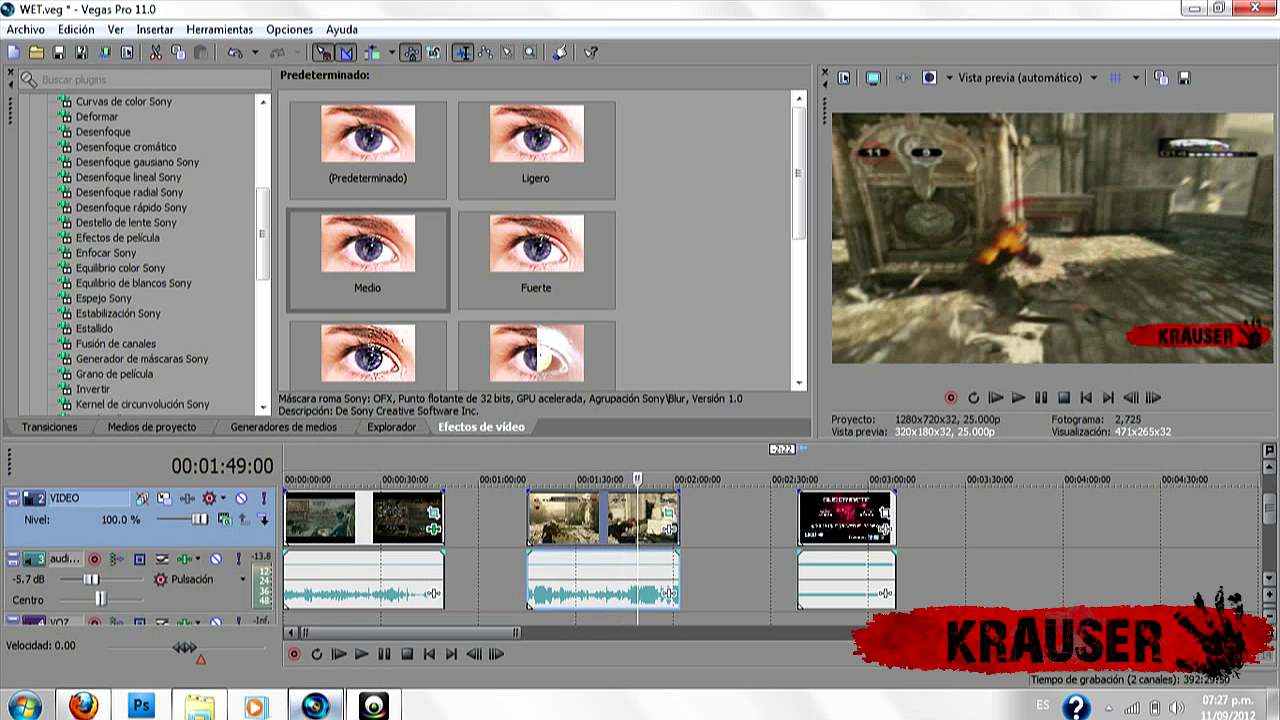
pyautogui.click(365, 707)
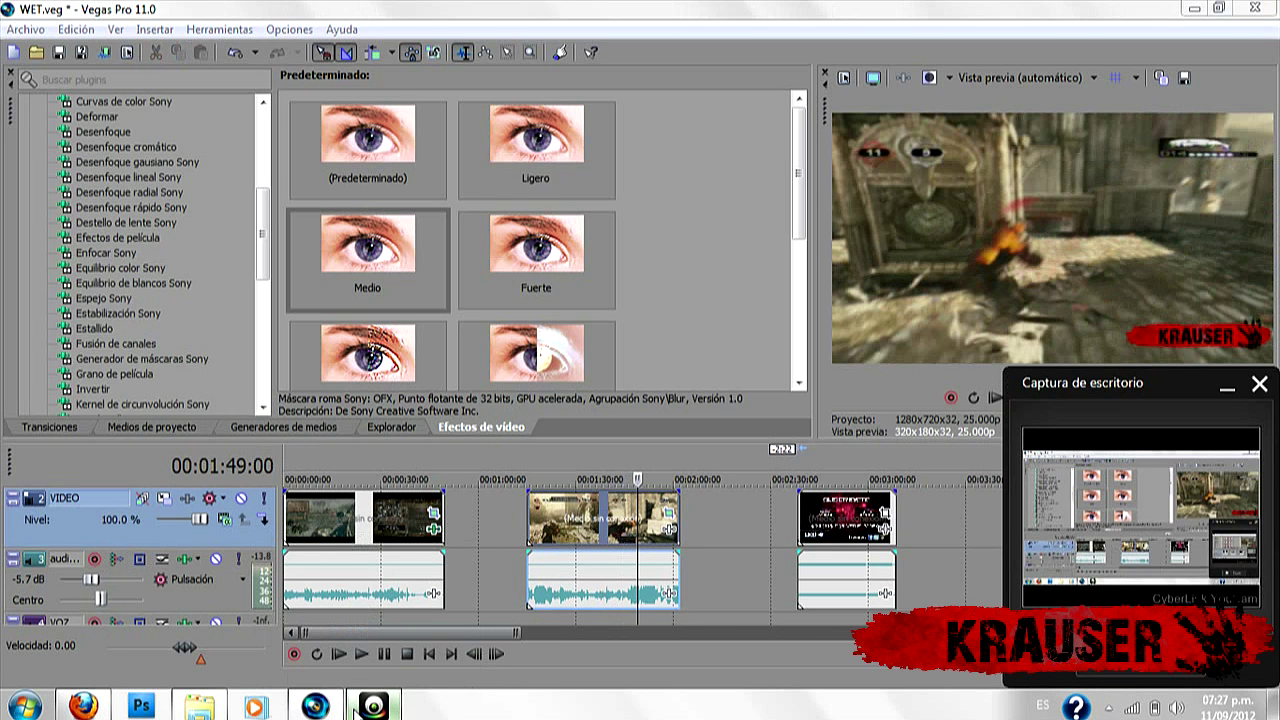